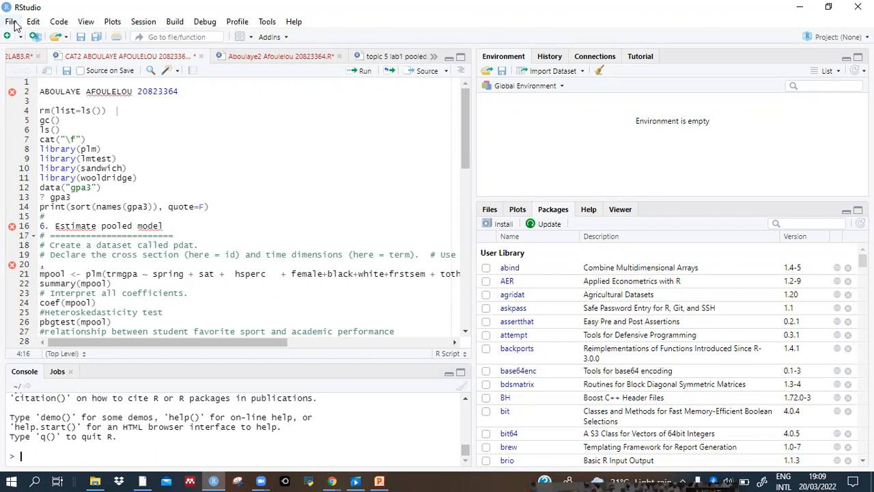
{"action": "left_click", "coordinate": [13, 22]}
{"action": "mouse_move", "coordinate": [32, 21]}
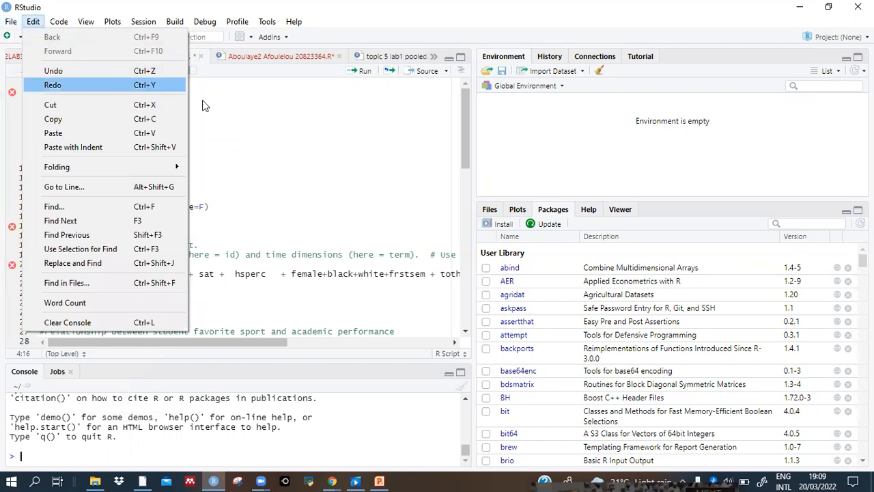
{"action": "left_click", "coordinate": [264, 116]}
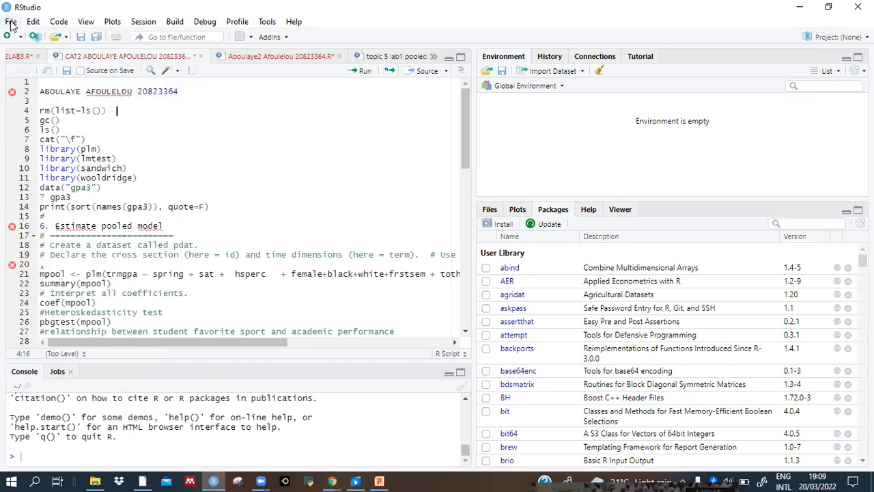
- Create a new blank R script and clear the console output
{"action": "left_click", "coordinate": [13, 22]}
{"action": "left_click", "coordinate": [12, 22]}
{"action": "left_click", "coordinate": [12, 22]}
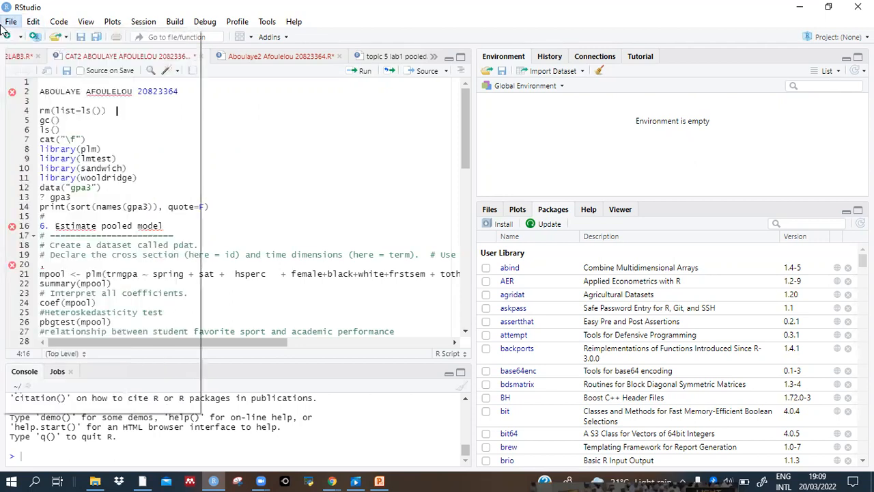
{"action": "mouse_move", "coordinate": [74, 38]}
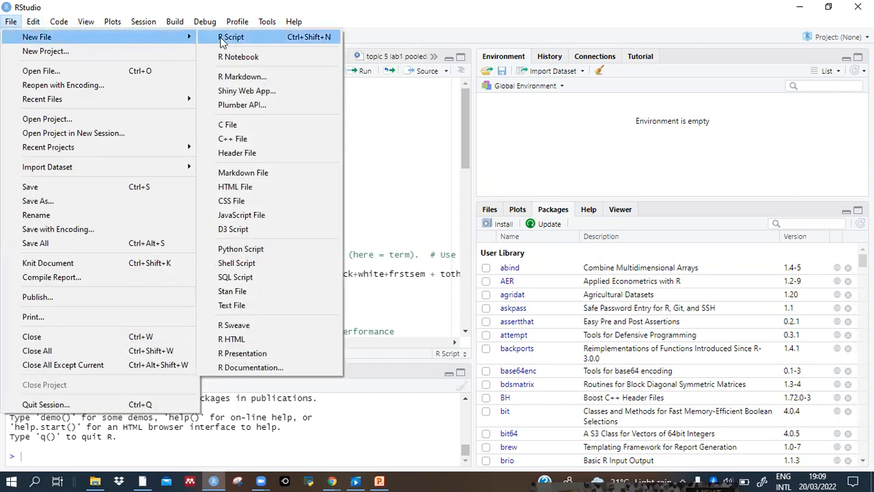
{"action": "left_click", "coordinate": [254, 39]}
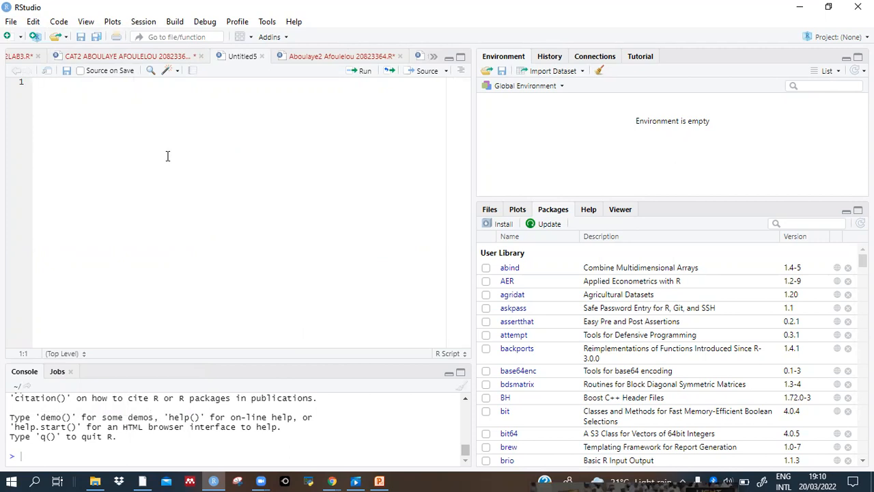
{"action": "key", "text": "ctrl+l"}
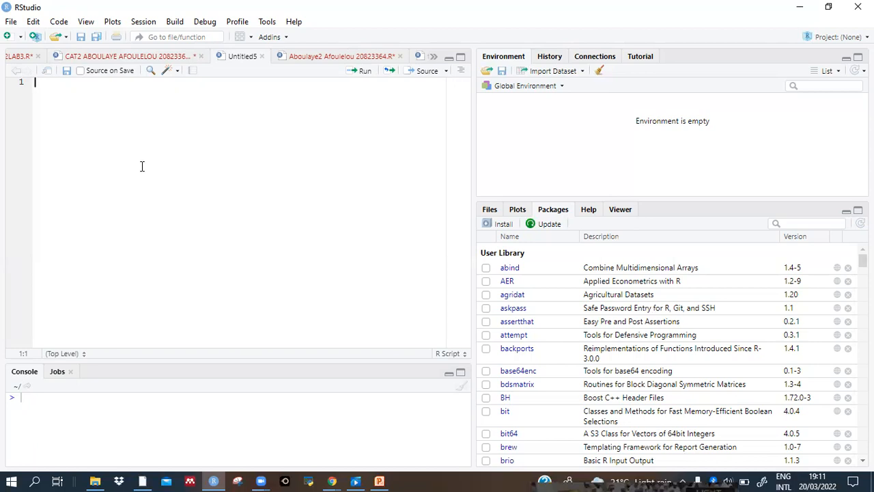
- Write install.packages(wooldrige) on line 1 of the new script
{"action": "type", "text": "install"}
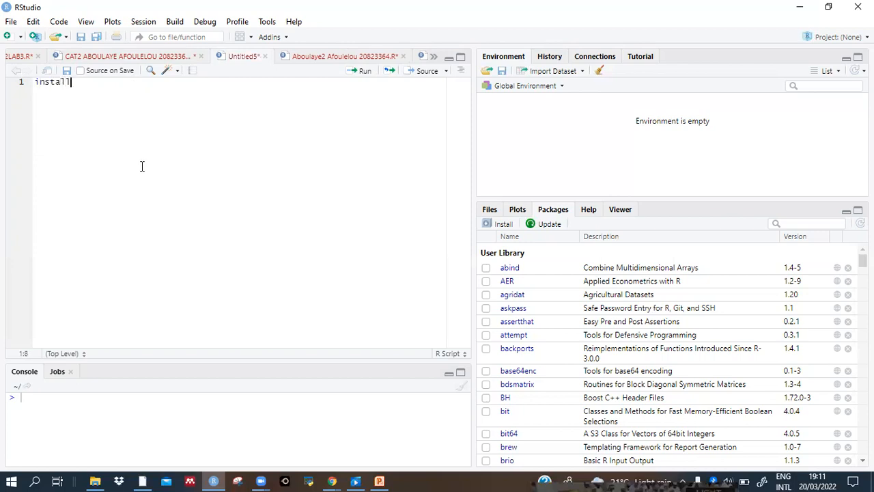
{"action": "key", "text": "Tab"}
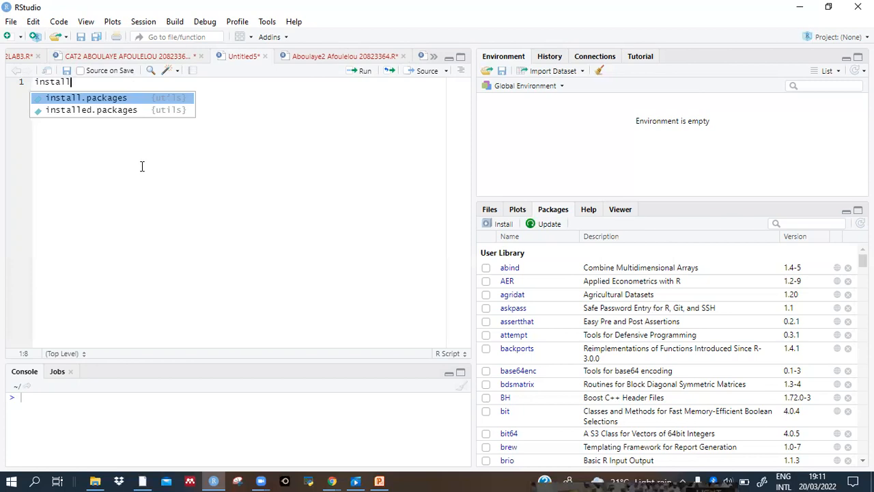
{"action": "left_click", "coordinate": [127, 98]}
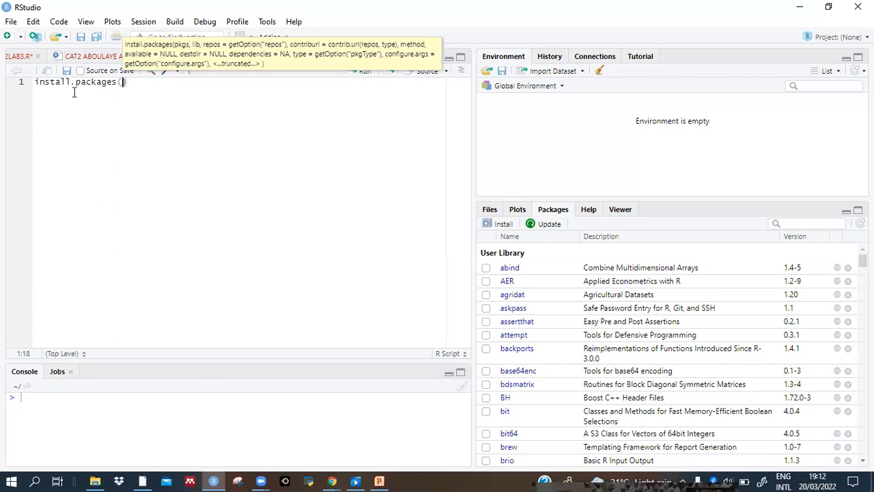
{"action": "type", "text": "wooldrig"}
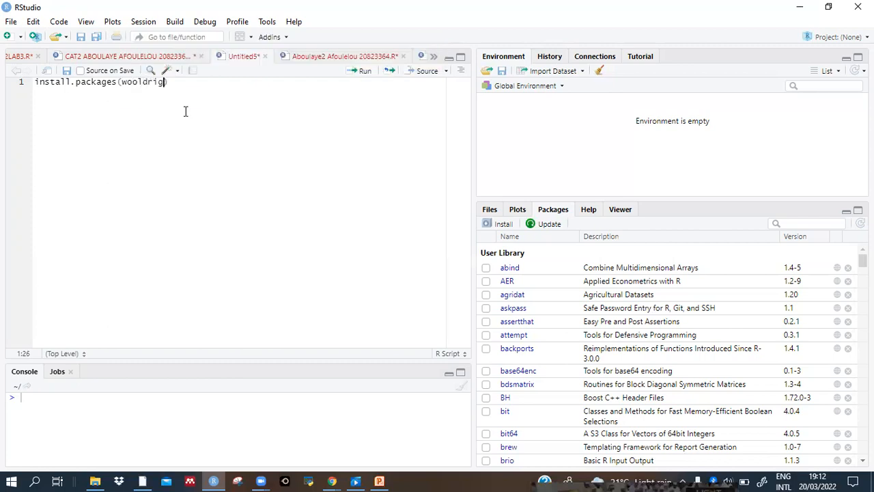
{"action": "type", "text": "e"}
- Enclose the package name in quotation marks so that line 1 reads install.packages("wooldrige")
{"action": "left_click", "coordinate": [122, 81]}
{"action": "type", "text": "\""}
{"action": "left_click", "coordinate": [175, 82]}
{"action": "left_click_drag", "start_coordinate": [175, 81], "coordinate": [133, 82]}
{"action": "key", "text": "ctrl+c"}
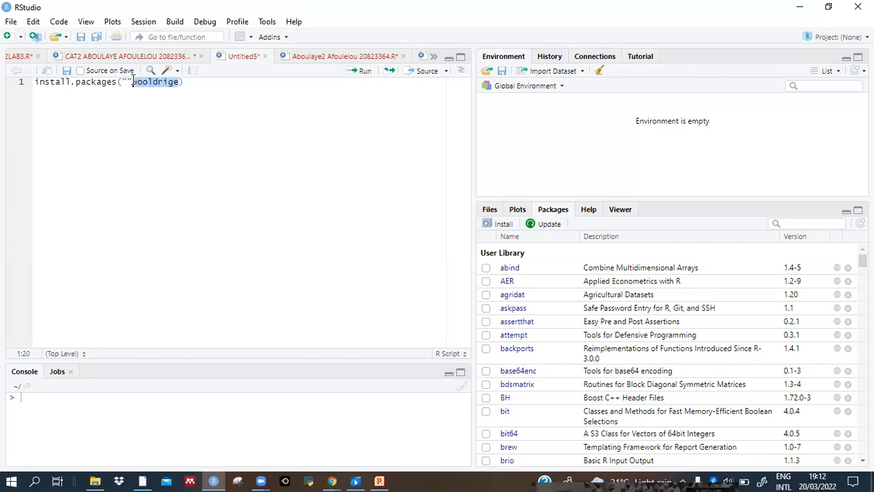
{"action": "left_click", "coordinate": [127, 81]}
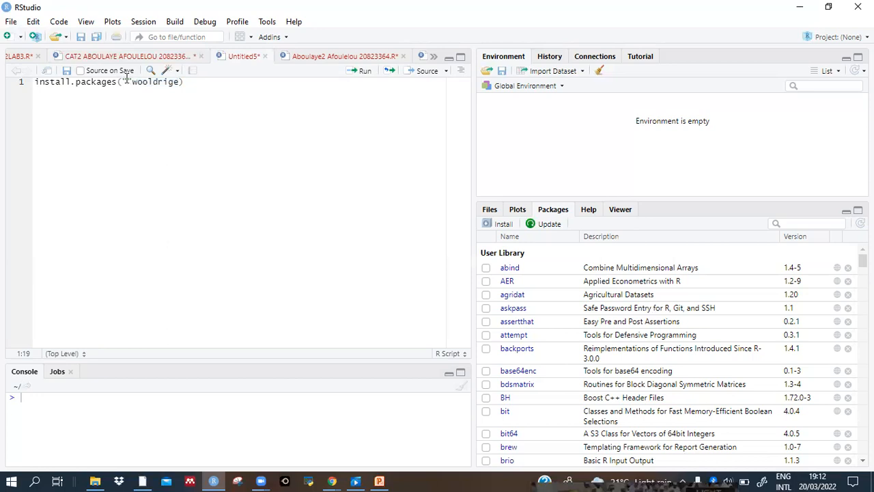
{"action": "key", "text": "ctrl+v"}
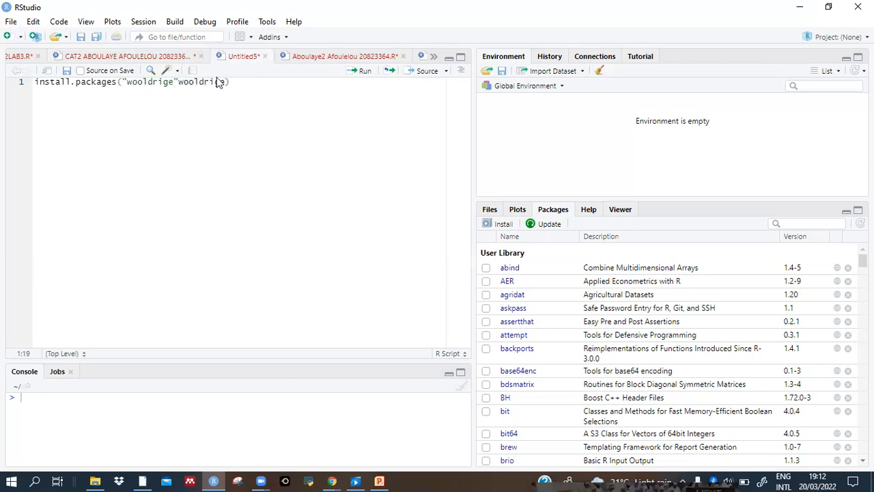
{"action": "left_click", "coordinate": [223, 81]}
{"action": "key", "text": "BackSpace"}
{"action": "key", "text": "BackSpace"}
{"action": "key", "text": "BackSpace"}
{"action": "key", "text": "BackSpace"}
{"action": "key", "text": "BackSpace"}
{"action": "key", "text": "BackSpace"}
{"action": "key", "text": "BackSpace"}
{"action": "key", "text": "BackSpace"}
{"action": "key", "text": "BackSpace"}
{"action": "scroll", "coordinate": [667, 355], "scroll_direction": "down", "scroll_amount": 3}
{"action": "scroll", "coordinate": [667, 355], "scroll_direction": "down", "scroll_amount": 5}
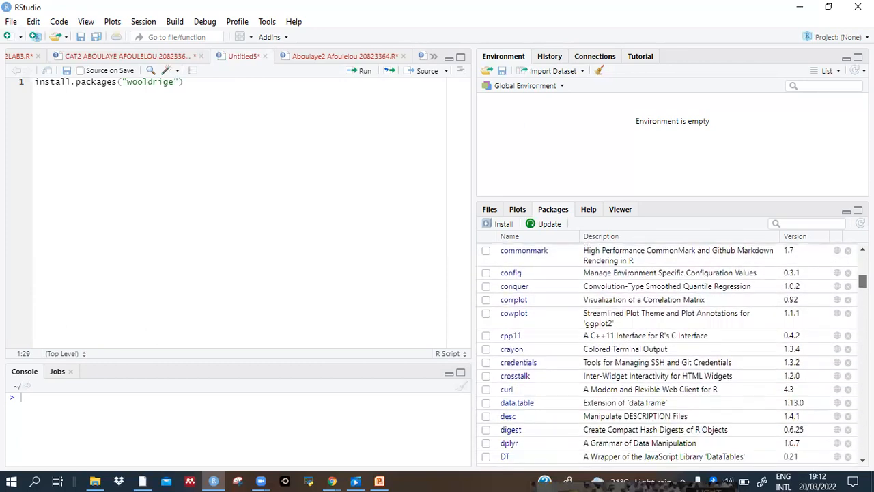
{"action": "scroll", "coordinate": [667, 355], "scroll_direction": "down", "scroll_amount": 2}
{"action": "left_click_drag", "start_coordinate": [862, 284], "coordinate": [863, 285]}
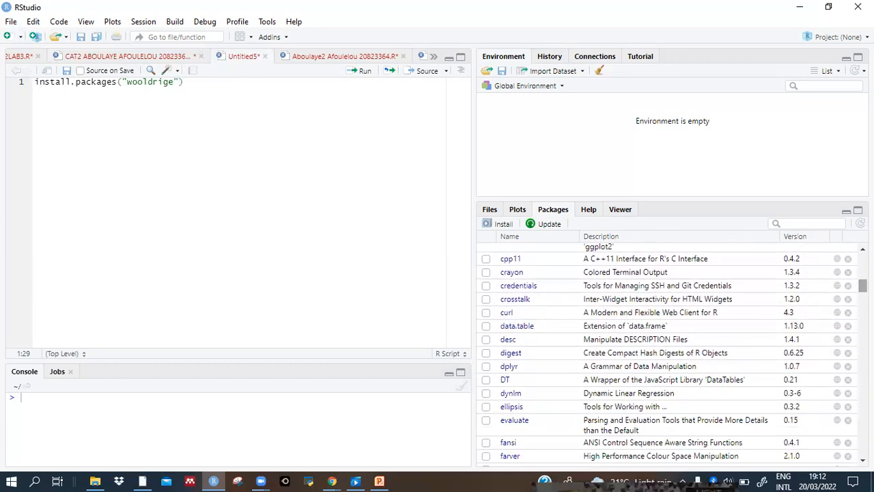
- Add library(wooldridge) on line 2 of the script and run it to load the package
{"action": "left_click", "coordinate": [211, 84]}
{"action": "key", "text": "Return"}
{"action": "type", "text": "library("}
{"action": "key", "text": "Tab"}
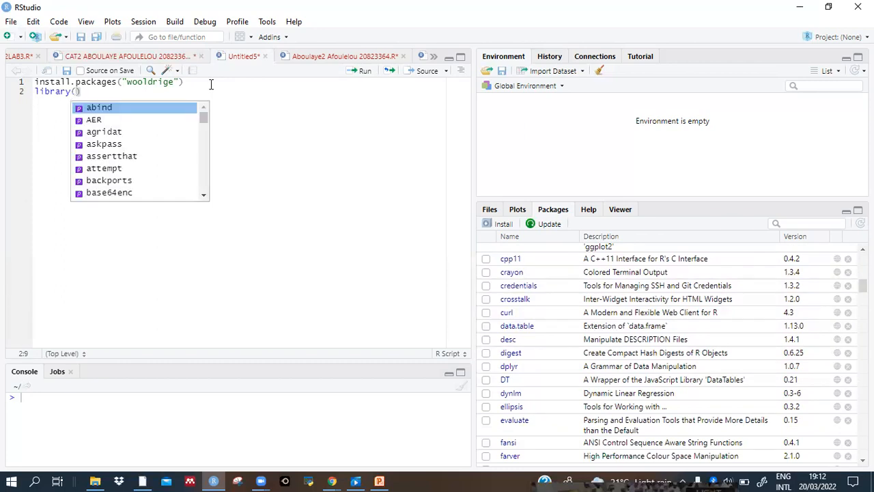
{"action": "type", "text": "wo"}
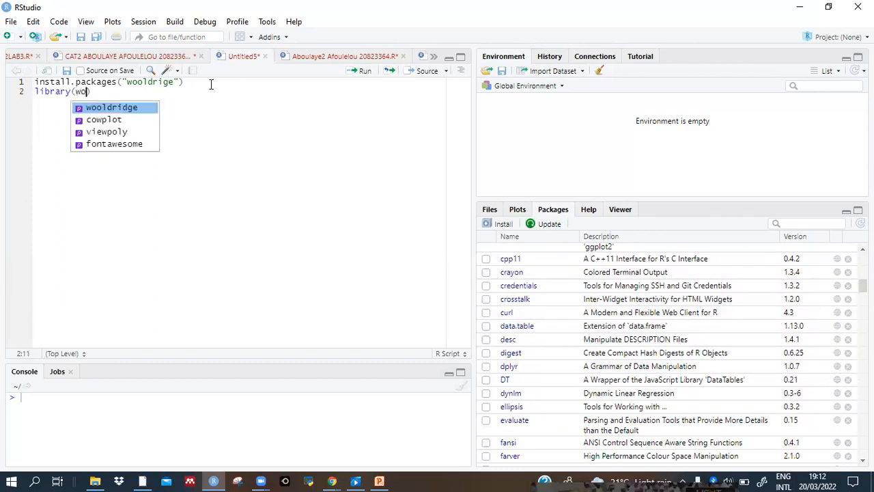
{"action": "left_click", "coordinate": [128, 109]}
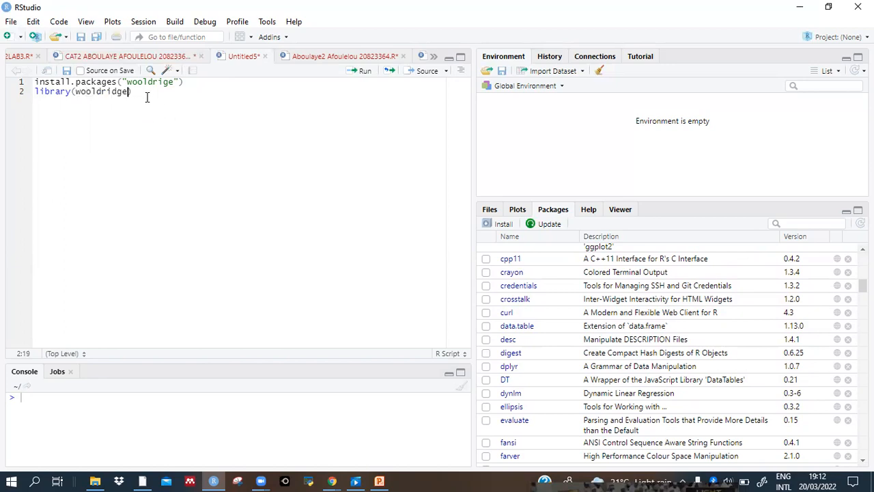
{"action": "left_click", "coordinate": [146, 93]}
{"action": "key", "text": "Return"}
{"action": "left_click", "coordinate": [171, 94]}
{"action": "key", "text": "ctrl+Return"}
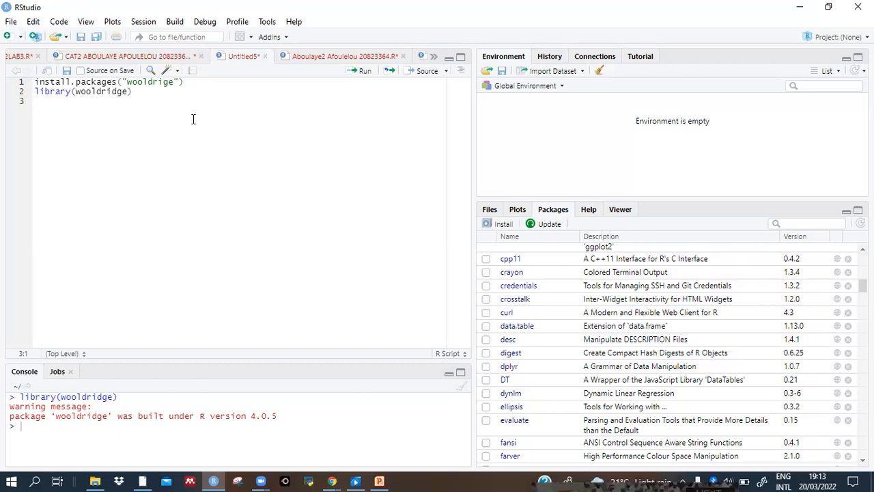
- Add data("gpa3") on line 3 and run it to load the gpa3 dataset
{"action": "type", "text": "data"}
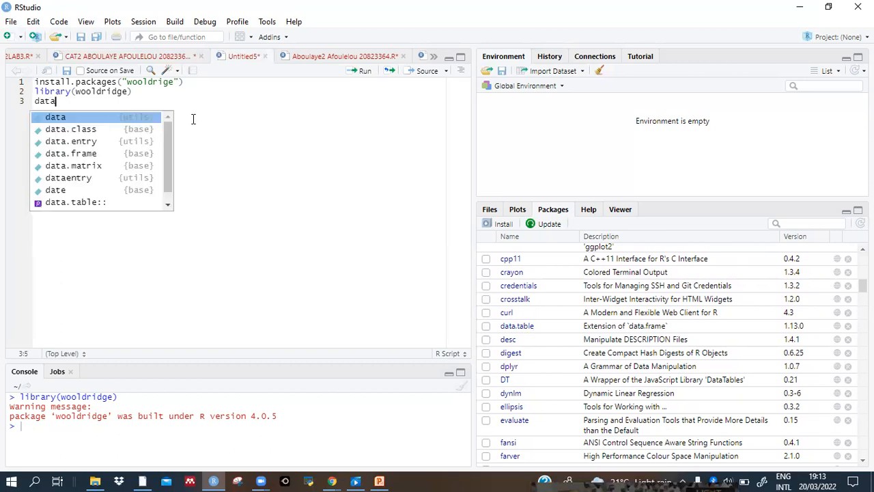
{"action": "type", "text": "(gpa"}
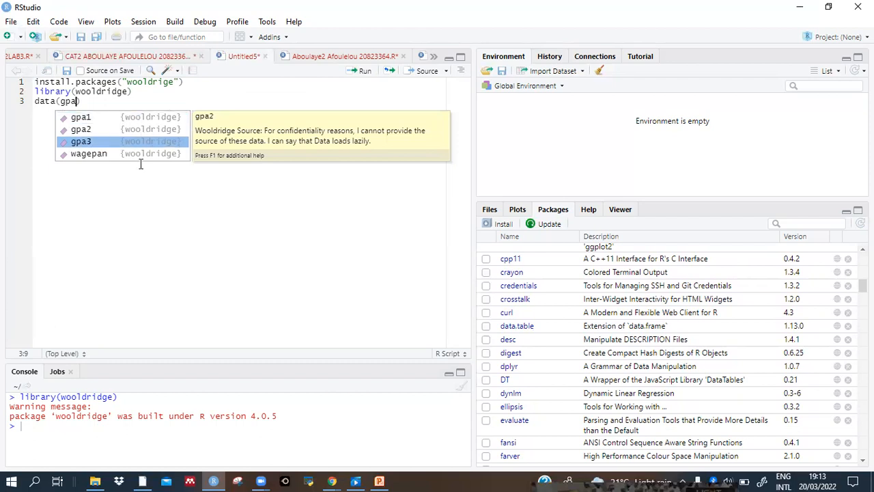
{"action": "left_click", "coordinate": [111, 140]}
{"action": "left_click", "coordinate": [119, 98]}
{"action": "key", "text": "ctrl+Return"}
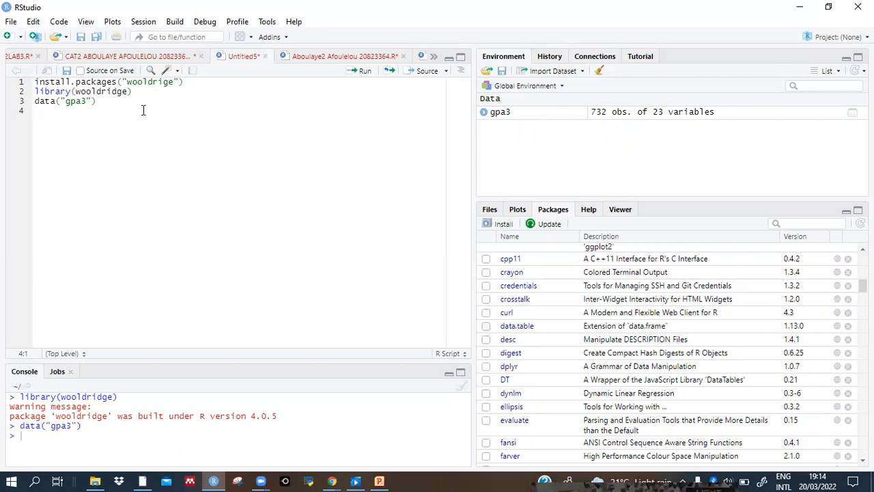
- Add head(gpa3) on line 4, run it, and view the dataset's first rows from the start of the output
{"action": "type", "text": "heD"}
{"action": "key", "text": "BackSpace"}
{"action": "type", "text": "ad("}
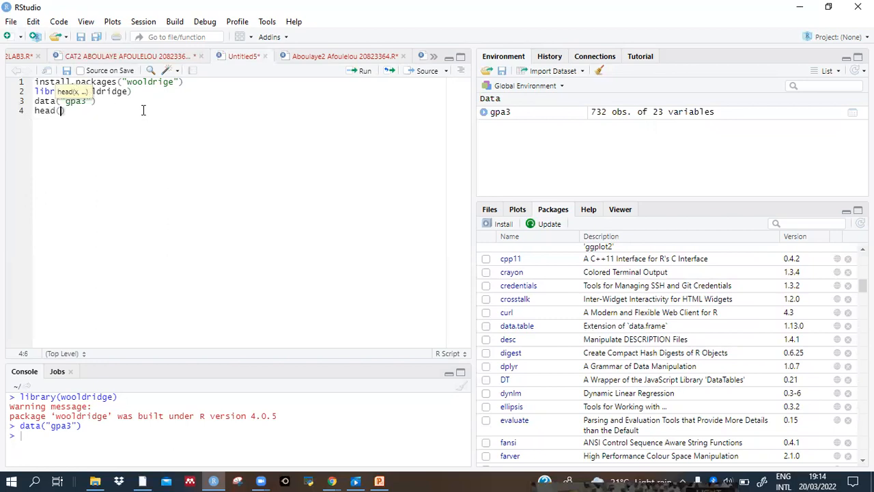
{"action": "type", "text": "gpa3)"}
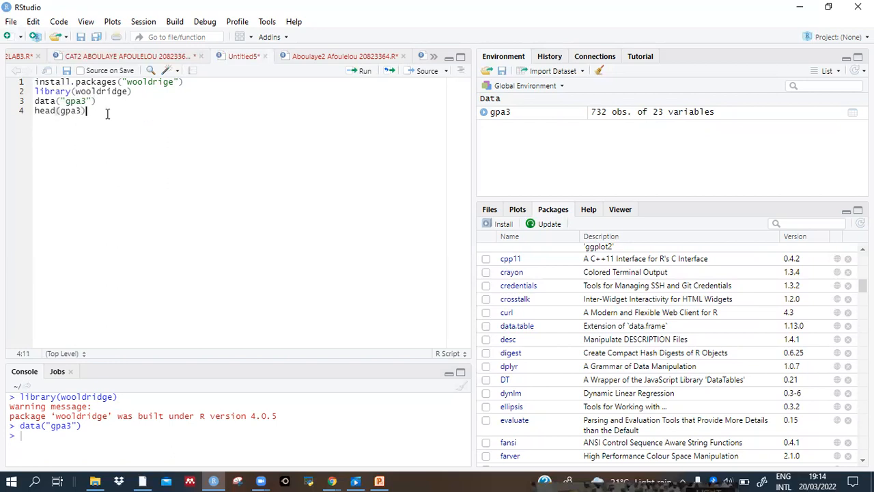
{"action": "left_click", "coordinate": [350, 72]}
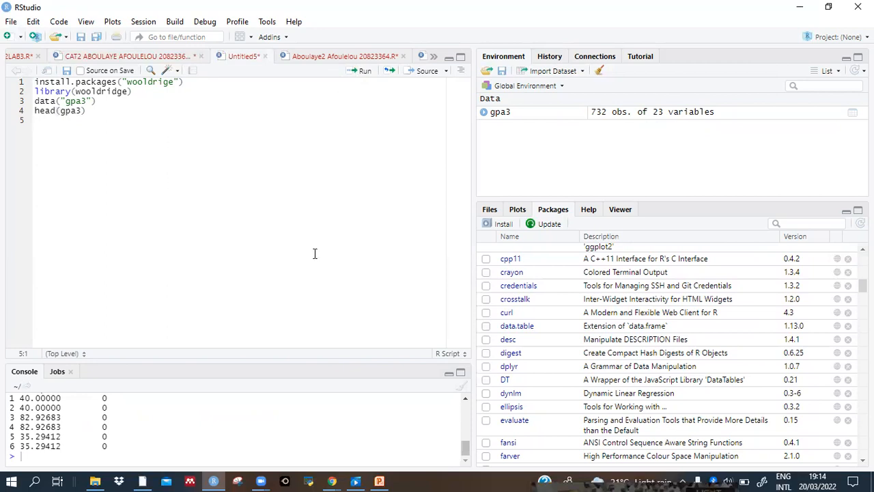
{"action": "left_click", "coordinate": [464, 399]}
{"action": "left_click", "coordinate": [464, 399]}
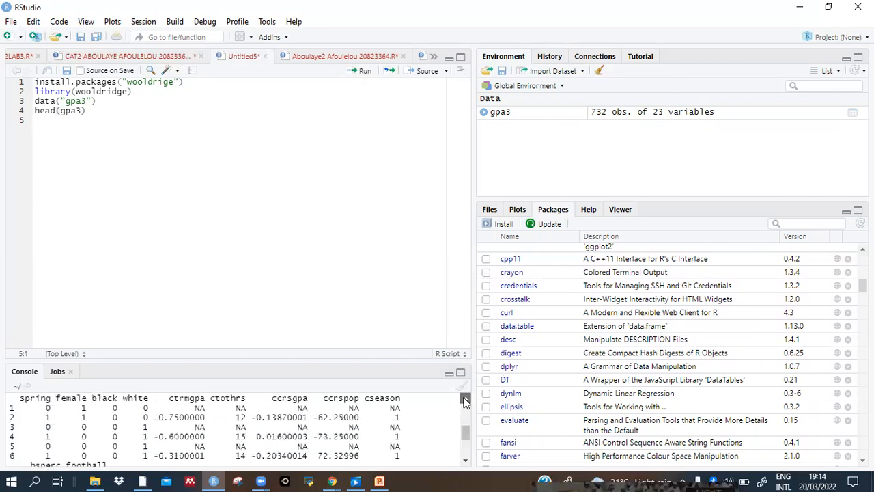
{"action": "left_click", "coordinate": [464, 401]}
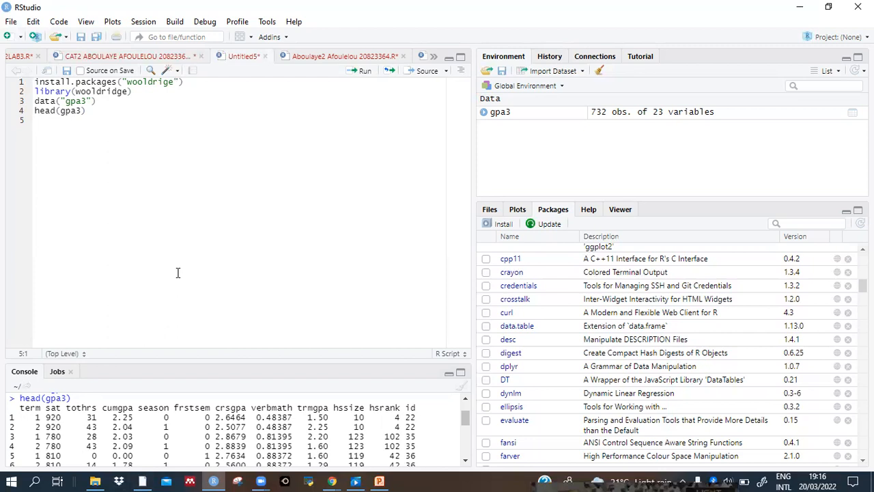
- Write a t.test call on line 5 with the sat variable of gpa3 as its argument, t.test(gpa3$sat)
{"action": "type", "text": "t.test("}
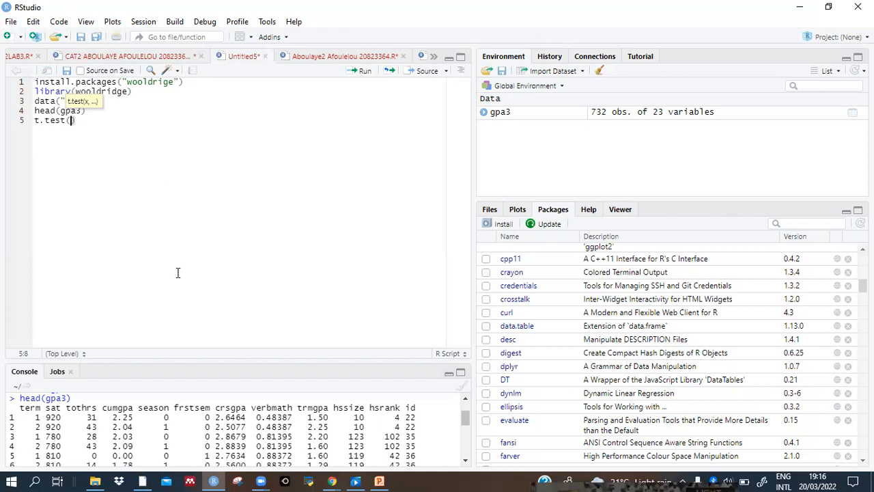
{"action": "type", "text": ")gp"}
{"action": "key", "text": "BackSpace"}
{"action": "key", "text": "BackSpace"}
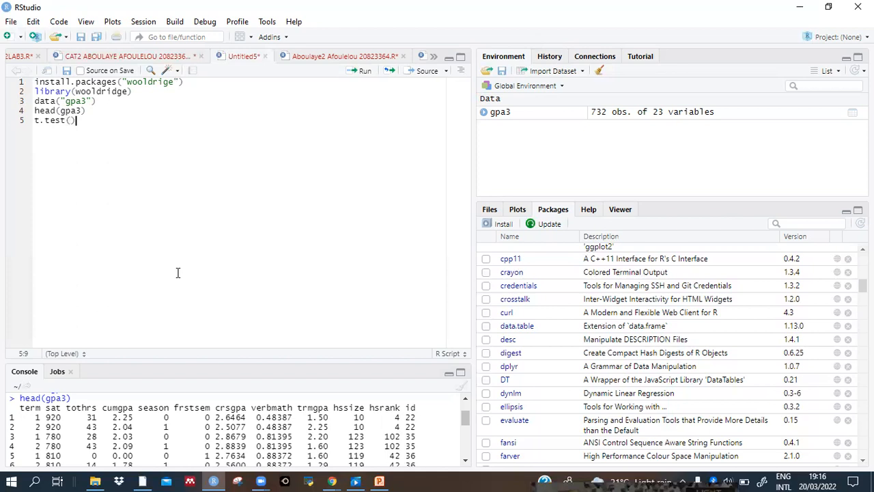
{"action": "left_click", "coordinate": [69, 120]}
{"action": "key", "text": "Right"}
{"action": "type", "text": "gpa3$"}
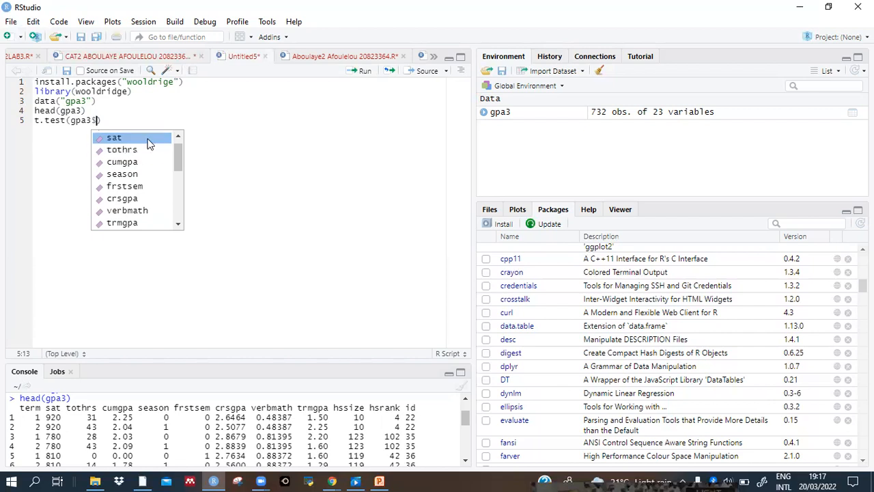
{"action": "left_click", "coordinate": [114, 138]}
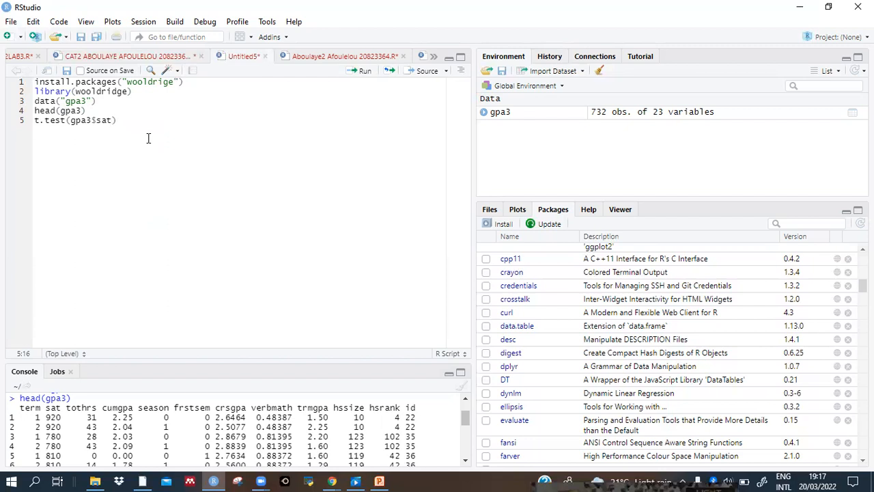
- Add mu=35 and alternative = "less" to the t-test of gpa3$sat, run it, and view its output
{"action": "type", "text": ", mu=35"}
{"action": "type", "text": ", alter"}
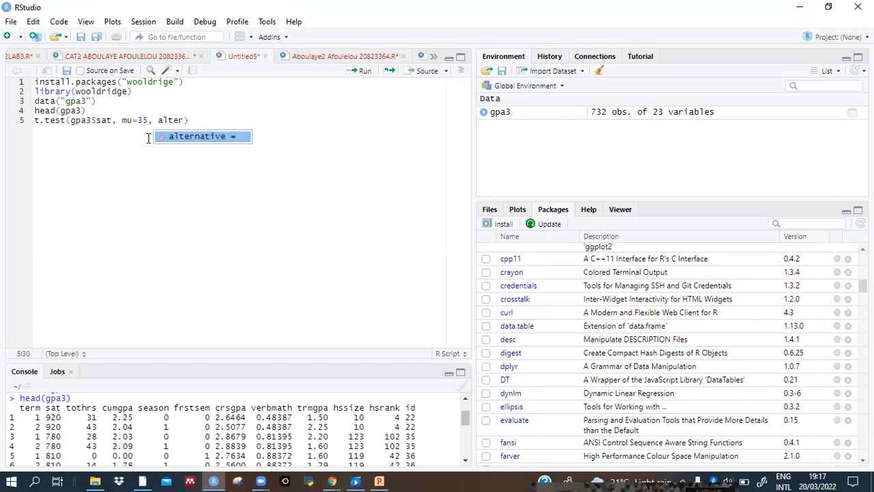
{"action": "left_click", "coordinate": [198, 137]}
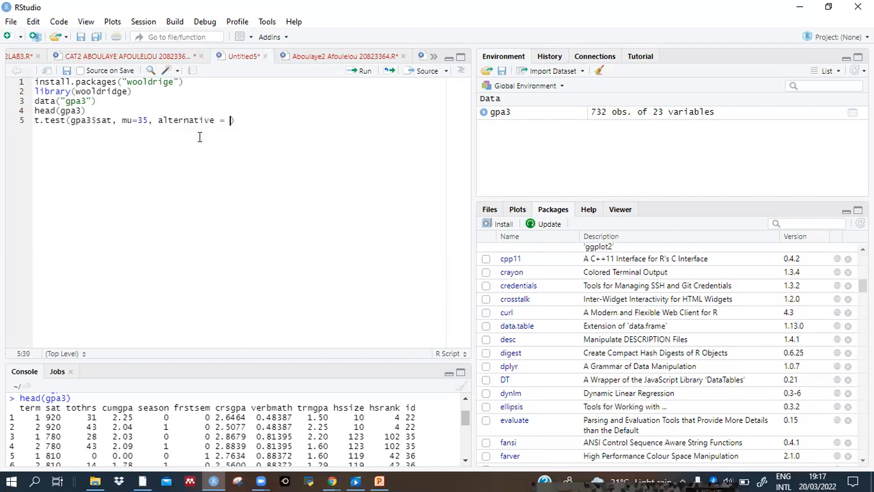
{"action": "type", "text": "\"less"}
{"action": "left_click", "coordinate": [272, 120]}
{"action": "left_click", "coordinate": [350, 75]}
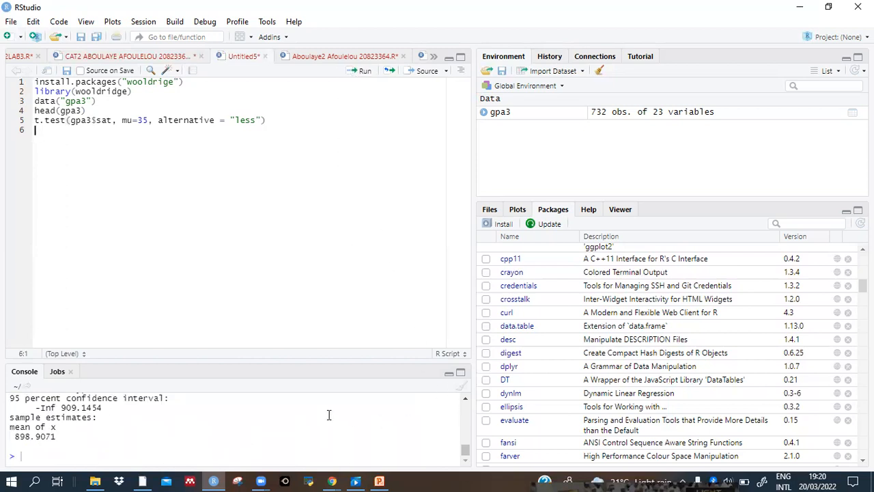
{"action": "left_click", "coordinate": [465, 400]}
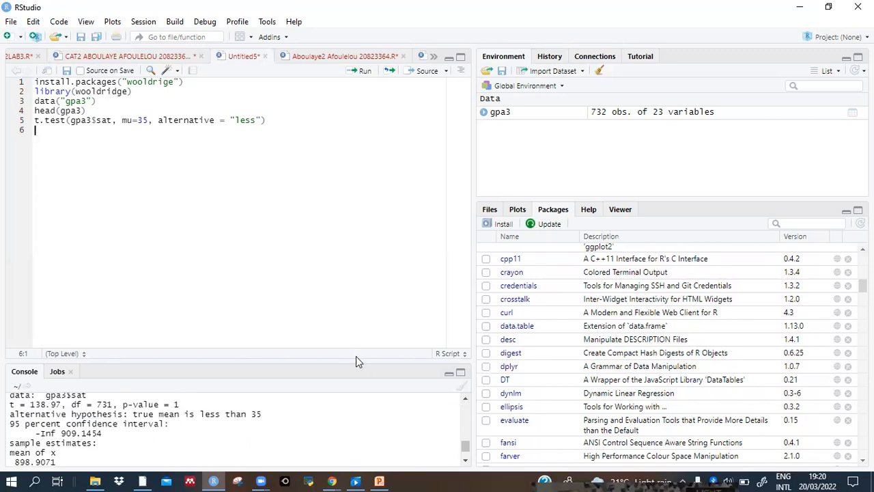
- Enlarge the console pane to show the whole t-test output, and duplicate the t.test line of code onto line 6
{"action": "left_click_drag", "start_coordinate": [355, 360], "coordinate": [352, 258]}
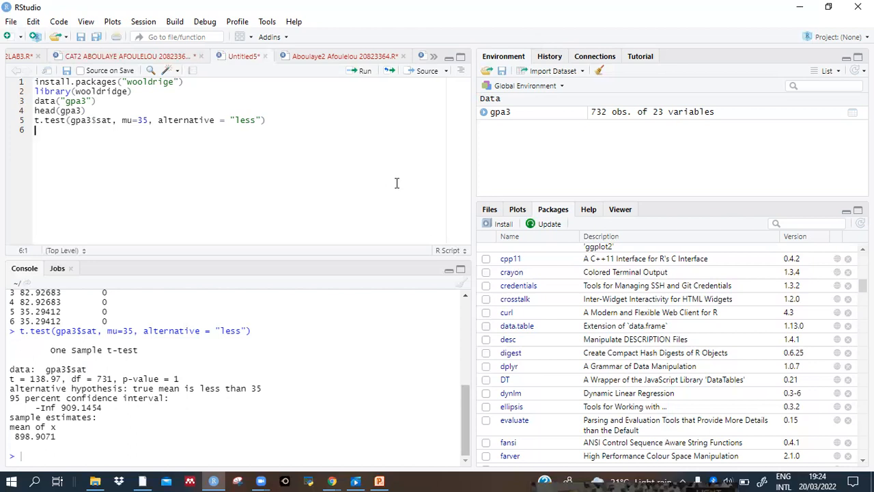
{"action": "left_click_drag", "start_coordinate": [36, 121], "coordinate": [289, 122]}
{"action": "key", "text": "ctrl+c"}
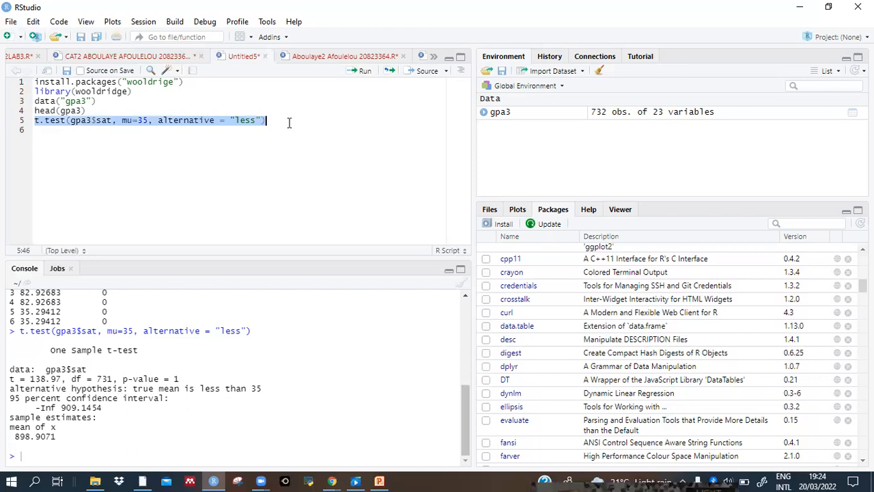
{"action": "left_click", "coordinate": [107, 135]}
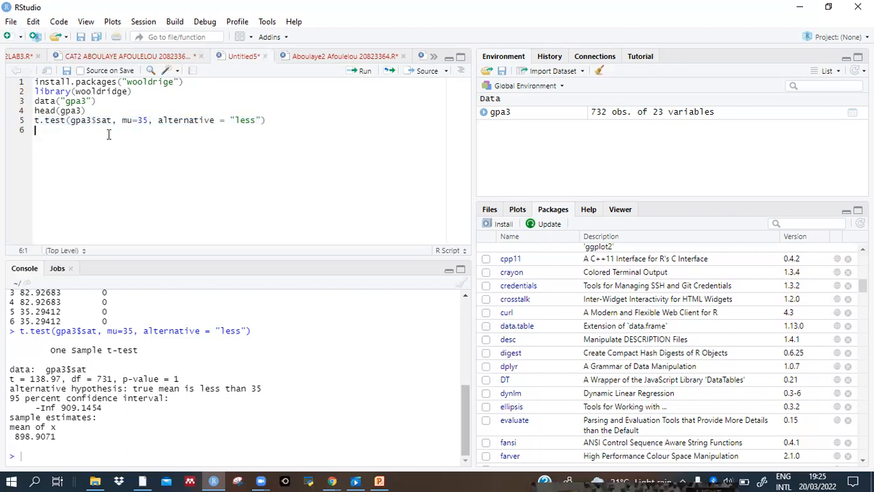
{"action": "key", "text": "ctrl+v"}
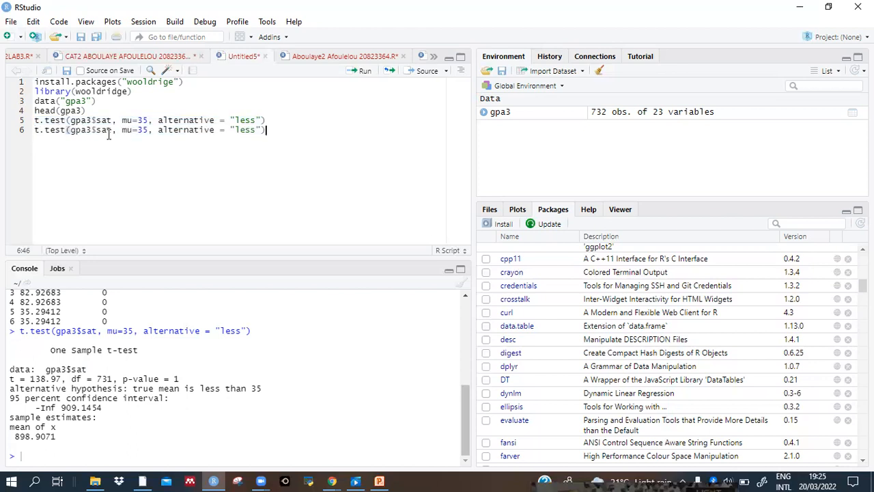
- Replace the function name on line 6 with wilcox.test, keeping the same arguments, and run the line
{"action": "left_click", "coordinate": [64, 129]}
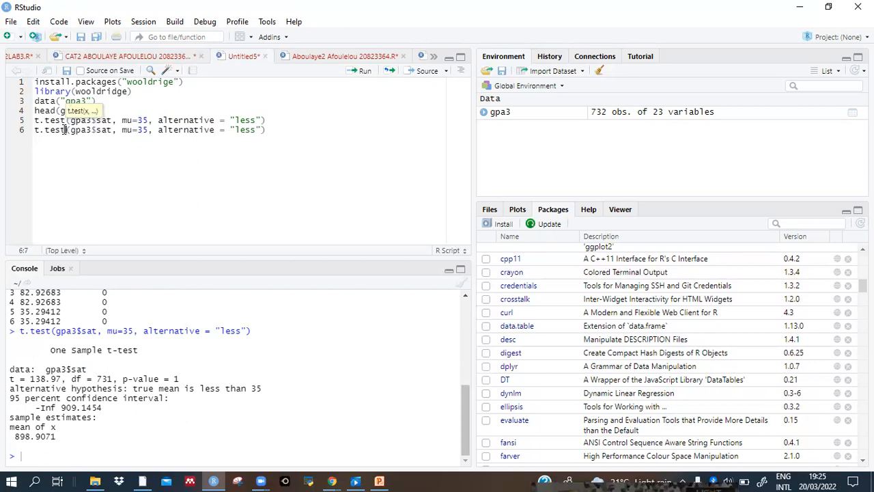
{"action": "key", "text": "BackSpace"}
{"action": "key", "text": "BackSpace"}
{"action": "key", "text": "BackSpace"}
{"action": "key", "text": "BackSpace"}
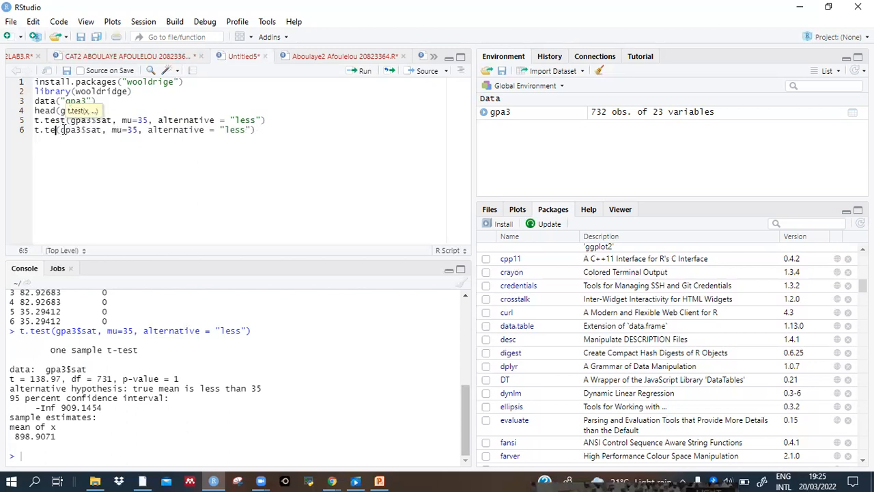
{"action": "key", "text": "BackSpace"}
{"action": "key", "text": "BackSpace"}
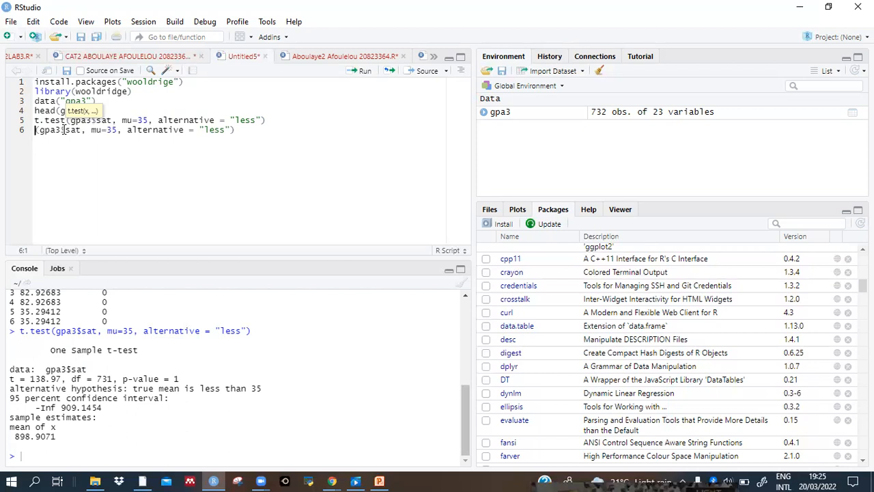
{"action": "type", "text": "wi"}
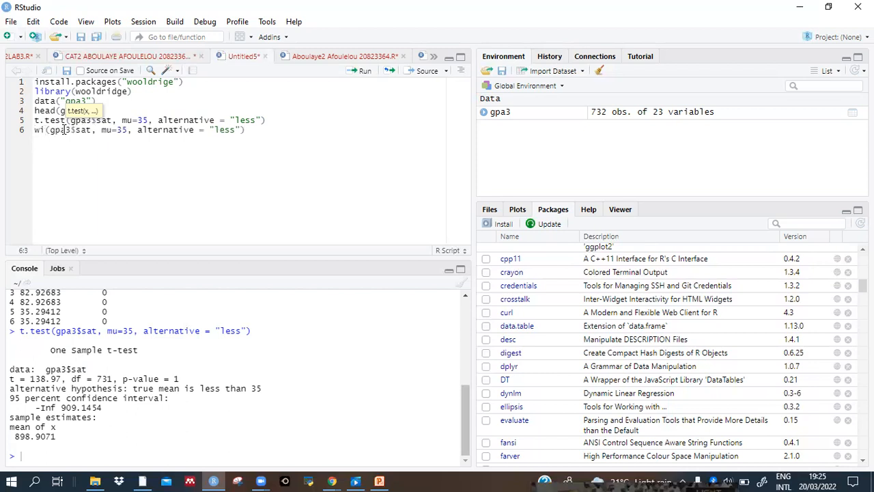
{"action": "type", "text": "lco"}
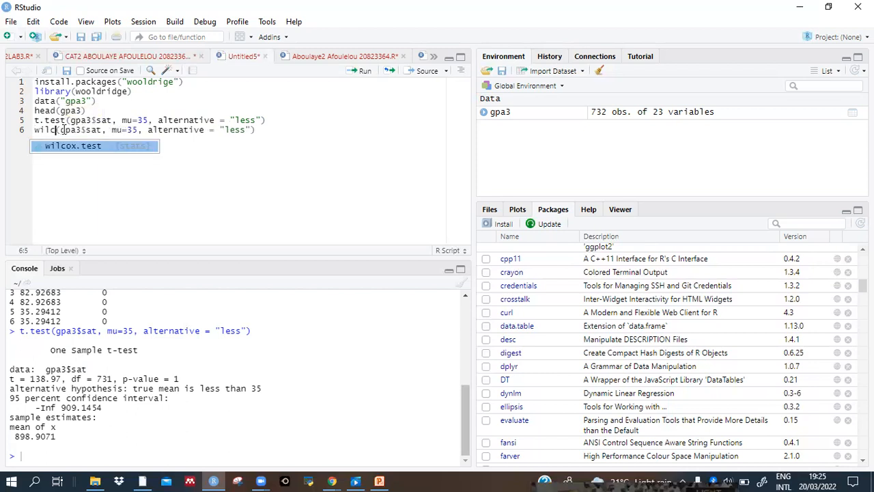
{"action": "type", "text": "x"}
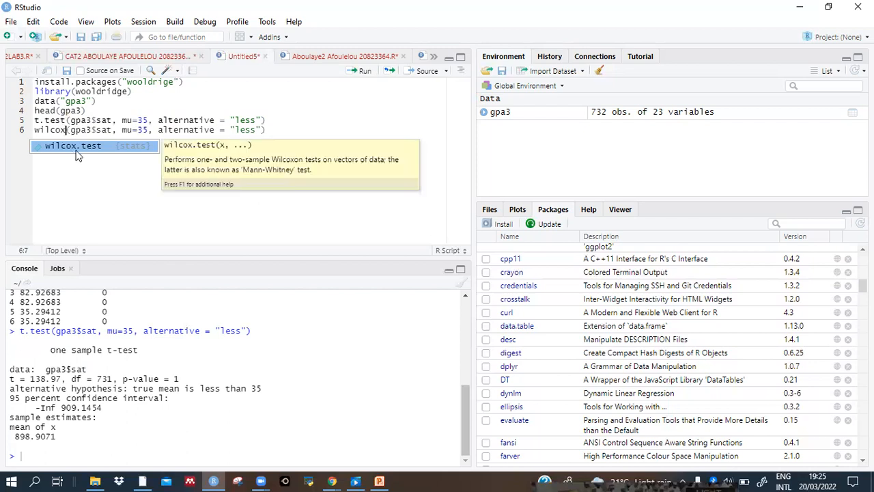
{"action": "left_click", "coordinate": [77, 153]}
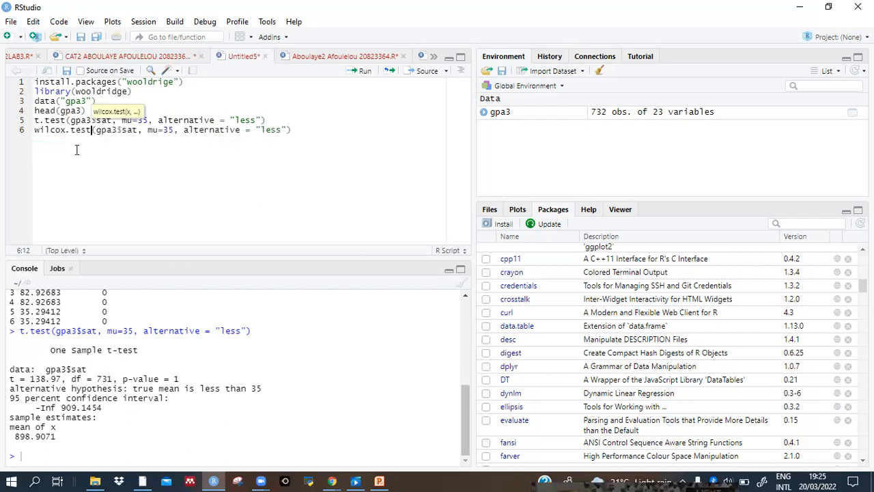
{"action": "left_click", "coordinate": [299, 134]}
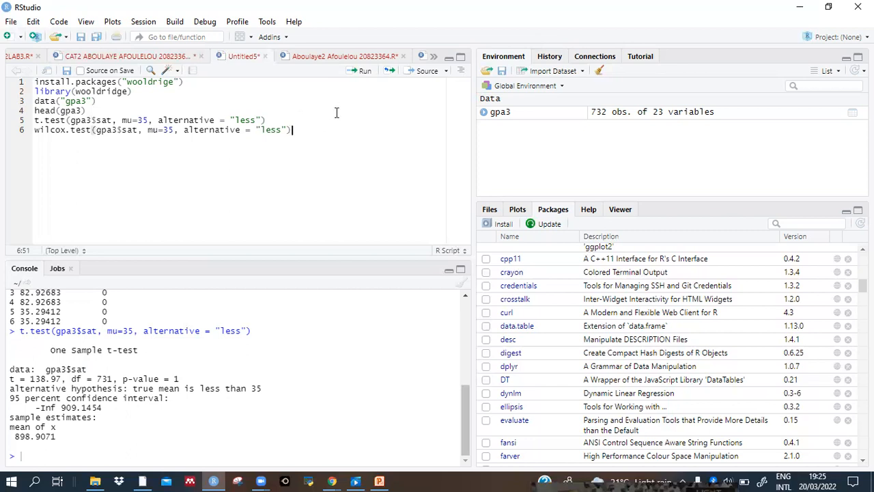
{"action": "key", "text": "ctrl+Return"}
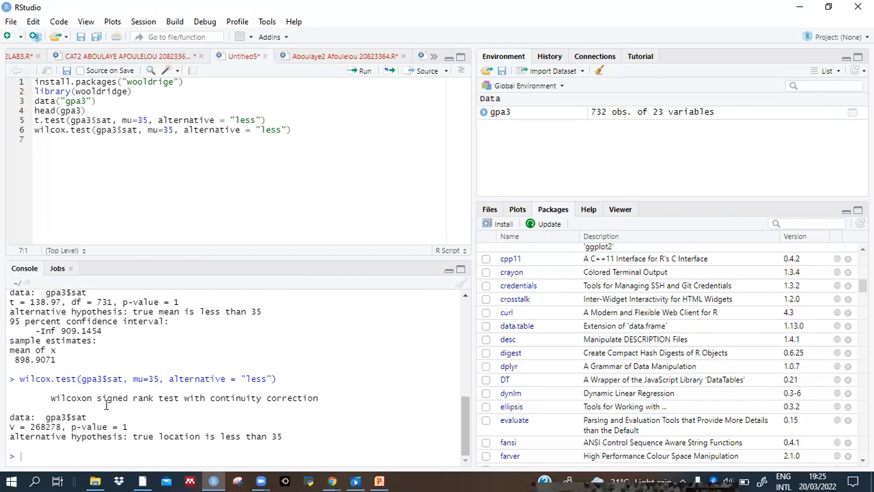